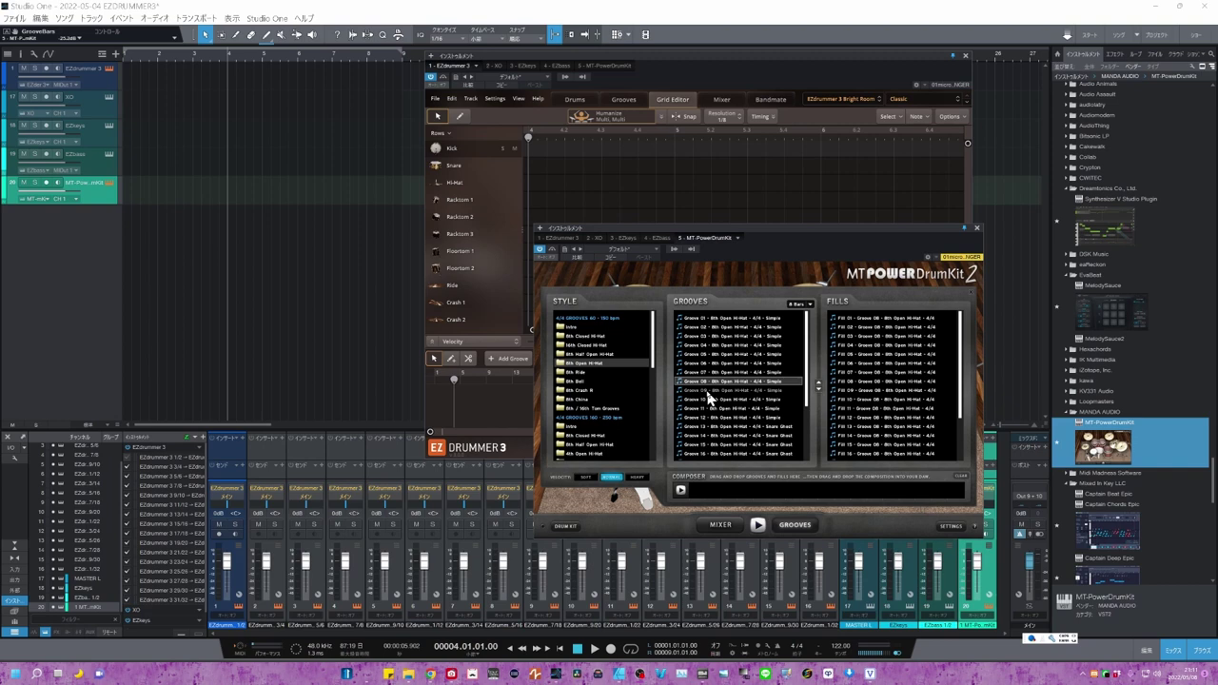
Set the groove length to 7 bars, audition Groove 08 - 8th Open Hi-Hat, and place it on the MT-PowerDrumKit track from bar 1.
{"action": "left_click", "coordinate": [808, 304]}
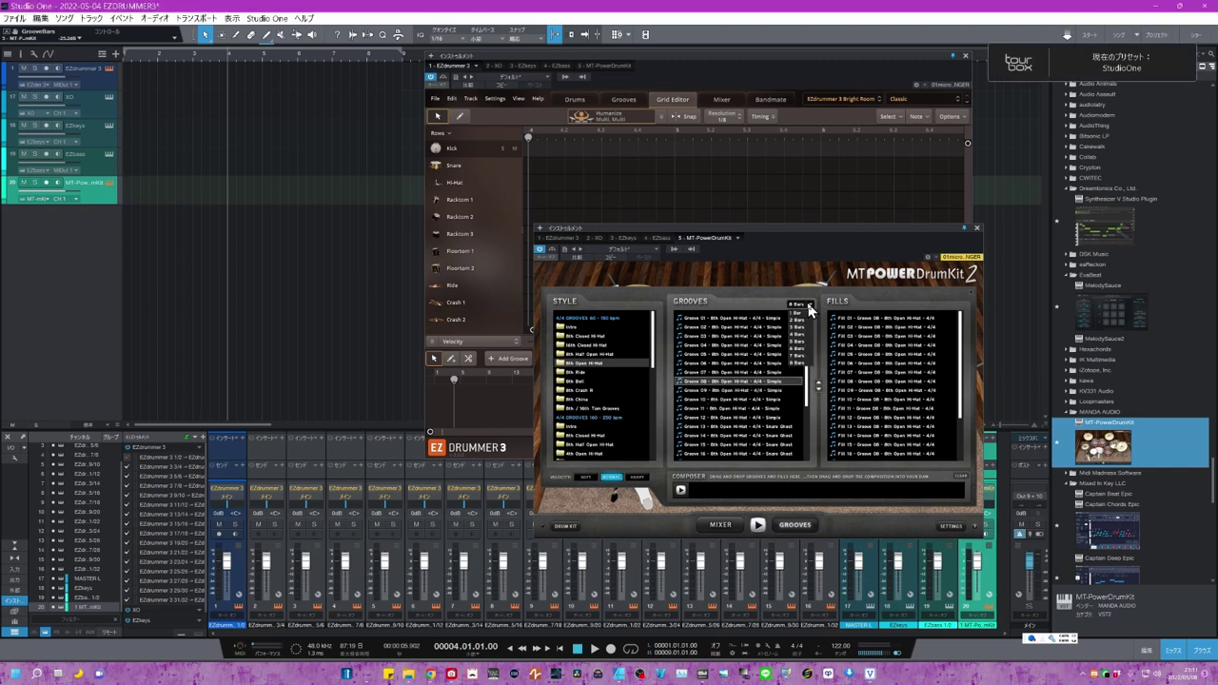
{"action": "left_click", "coordinate": [797, 358]}
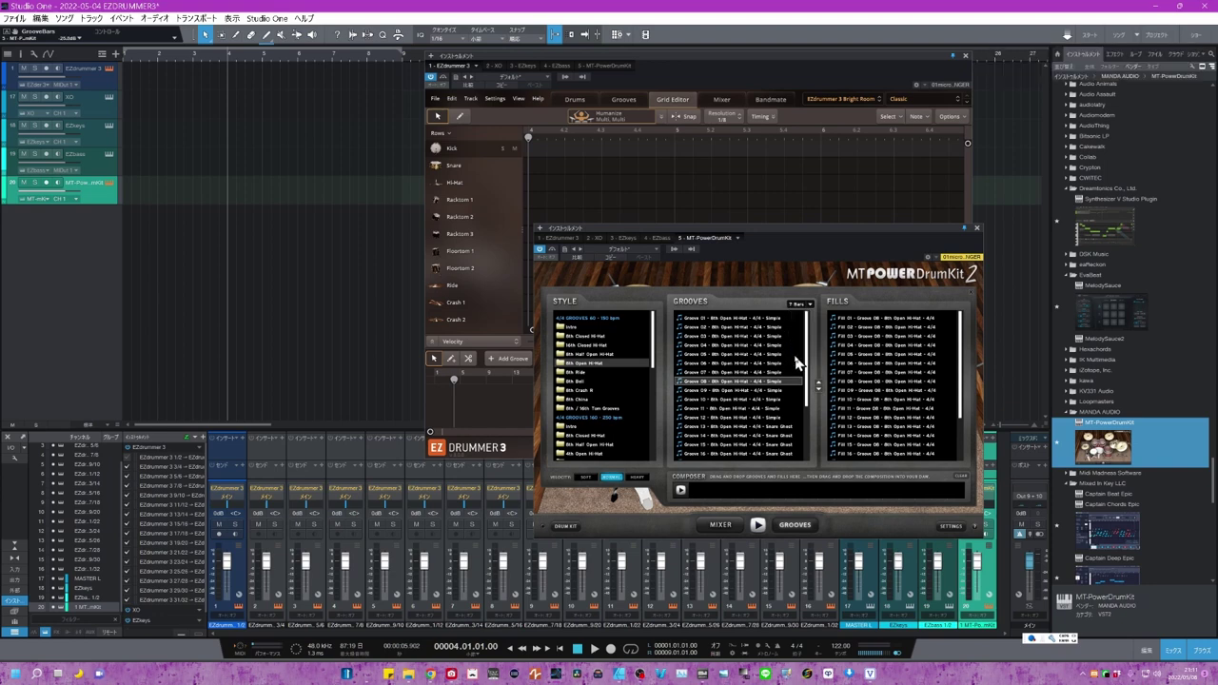
{"action": "left_click", "coordinate": [693, 385]}
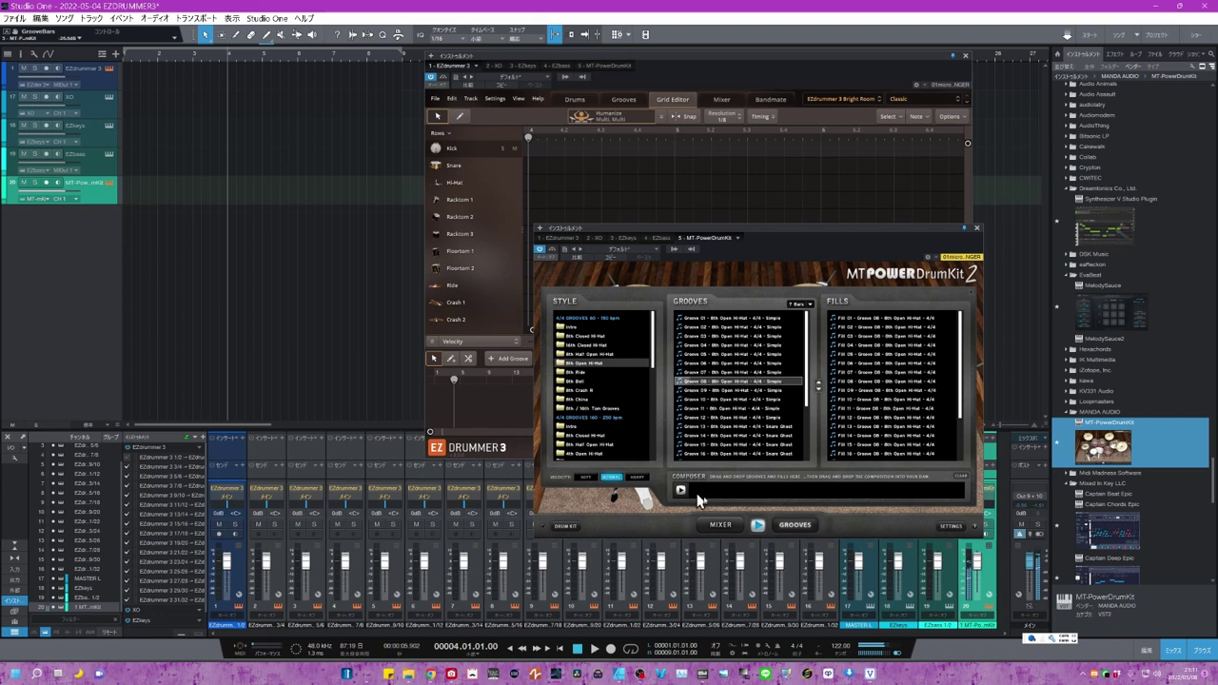
{"action": "left_click", "coordinate": [758, 526]}
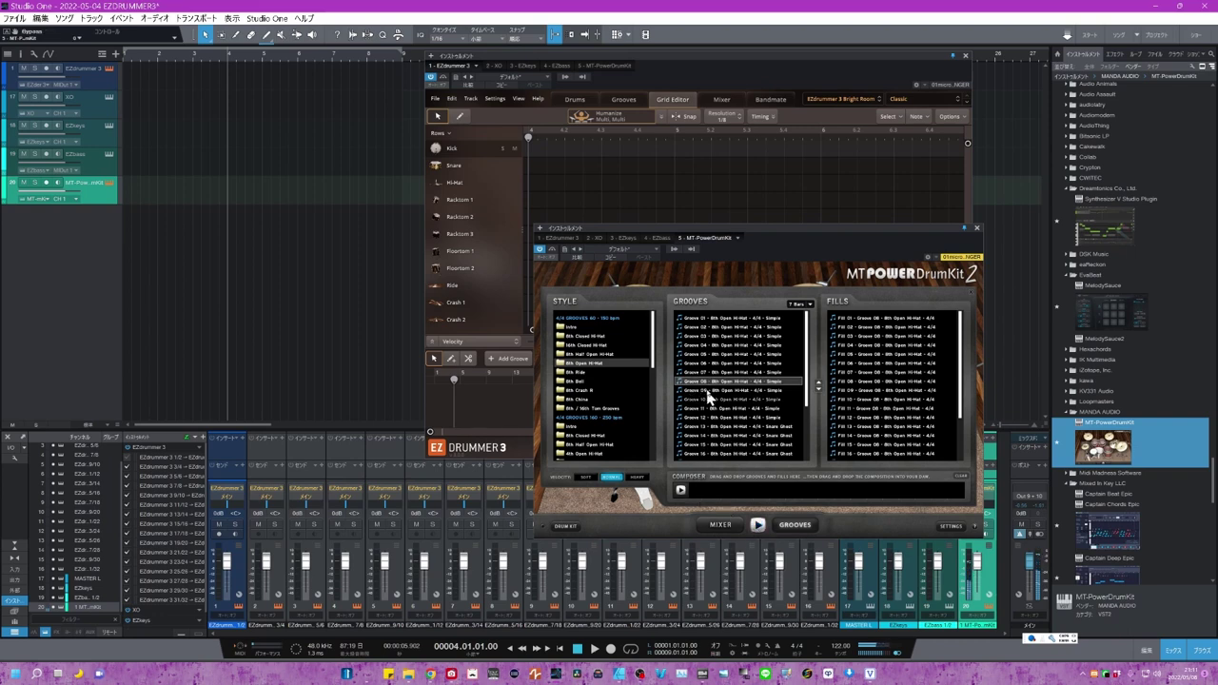
{"action": "left_click_drag", "start_coordinate": [712, 389], "coordinate": [149, 185]}
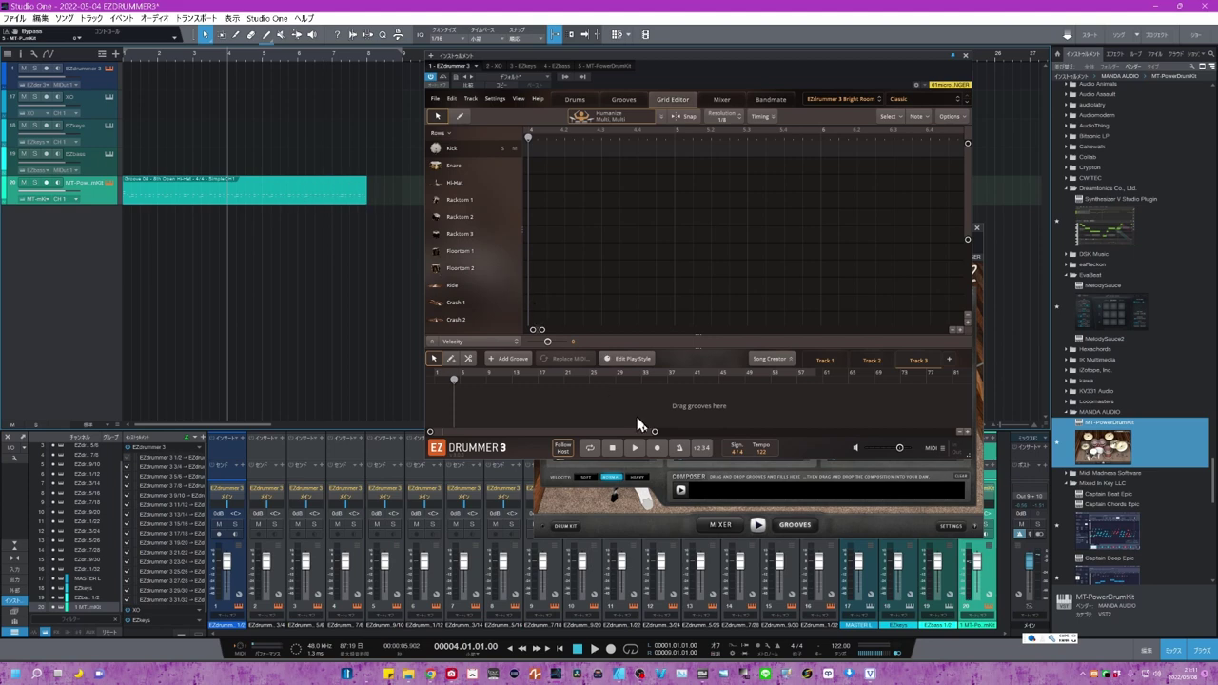
Add Fill 06 of Groove 08 to the MT-PowerDrumKit track at bar 8, directly behind the groove.
{"action": "left_click", "coordinate": [674, 522]}
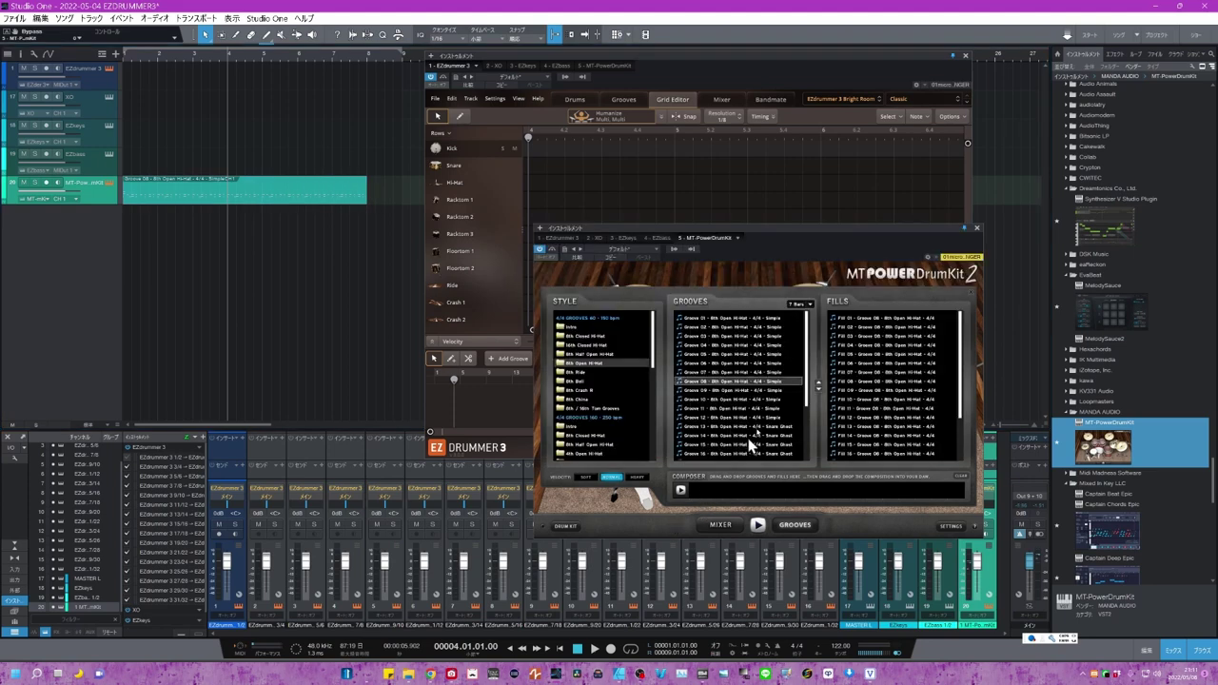
{"action": "left_click", "coordinate": [866, 365]}
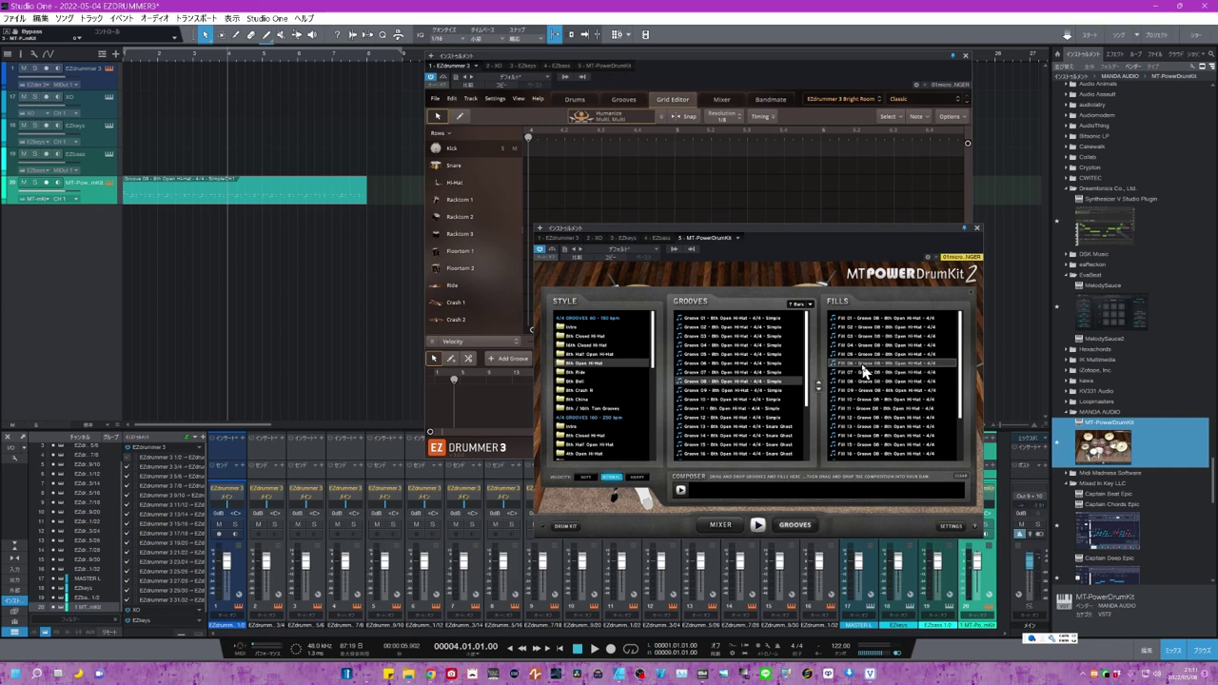
{"action": "left_click_drag", "start_coordinate": [864, 371], "coordinate": [381, 190]}
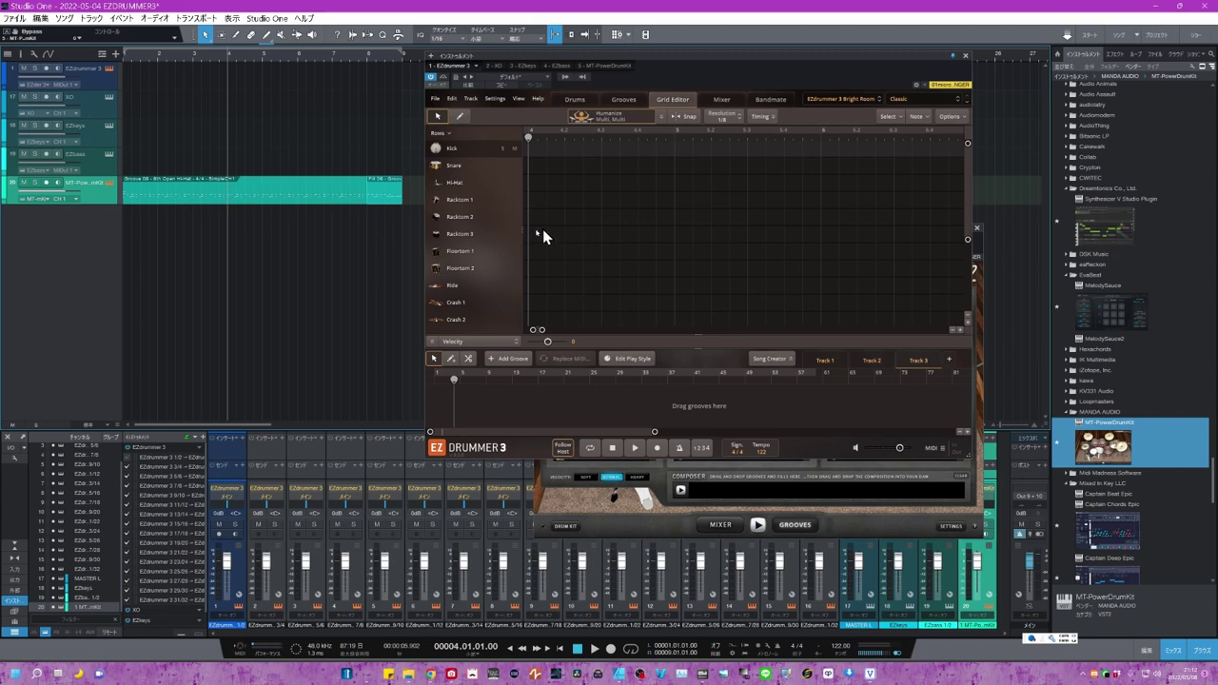
Export the selected groove and fill from the MT-PowerDrumKit track to the Desktop as a MIDI file.
{"action": "left_click", "coordinate": [395, 193]}
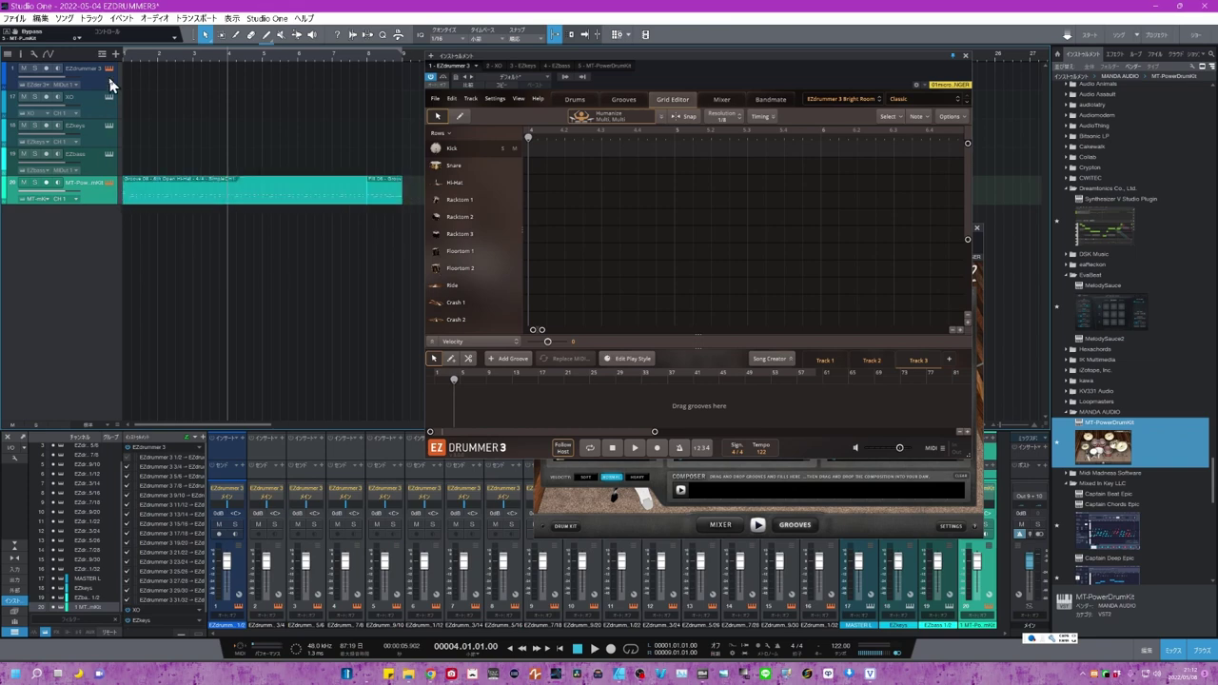
{"action": "left_click", "coordinate": [120, 18]}
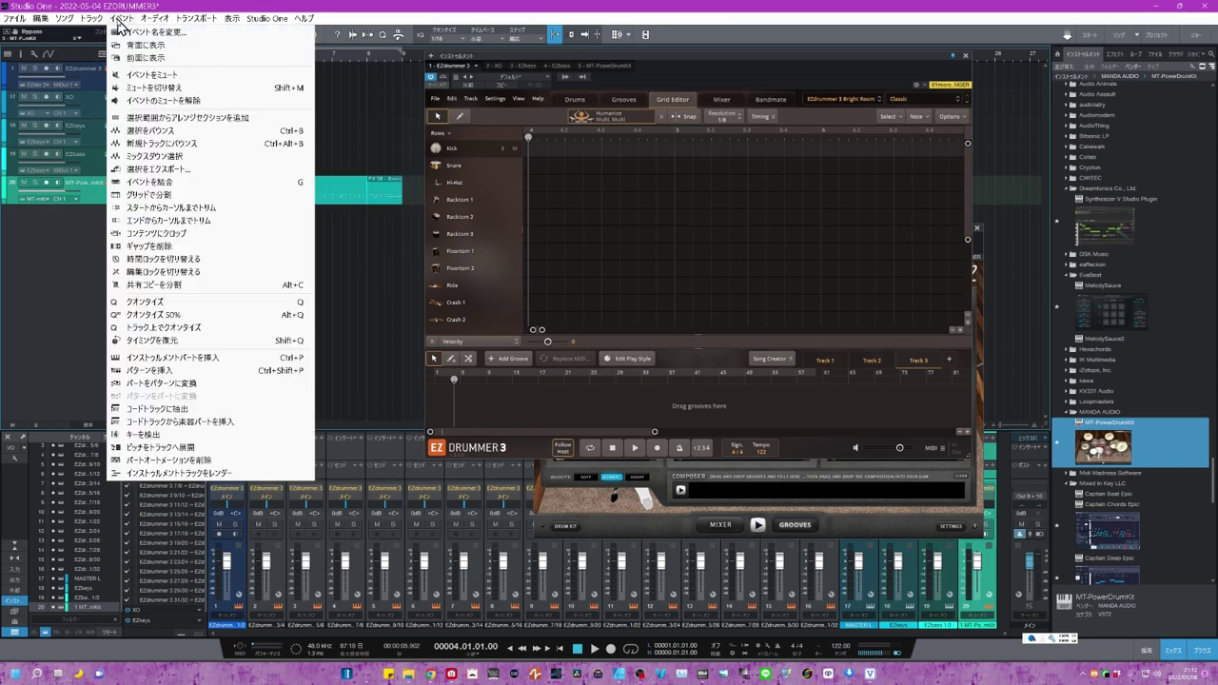
{"action": "left_click", "coordinate": [141, 171]}
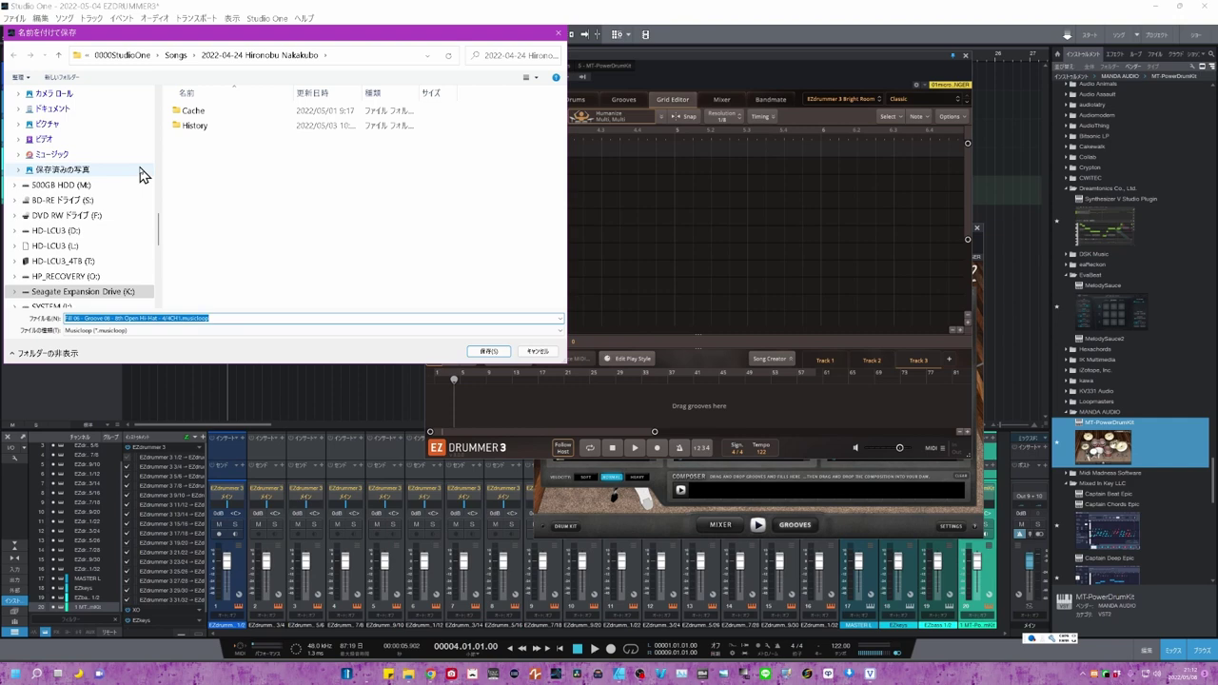
{"action": "left_click_drag", "start_coordinate": [158, 225], "coordinate": [163, 80]}
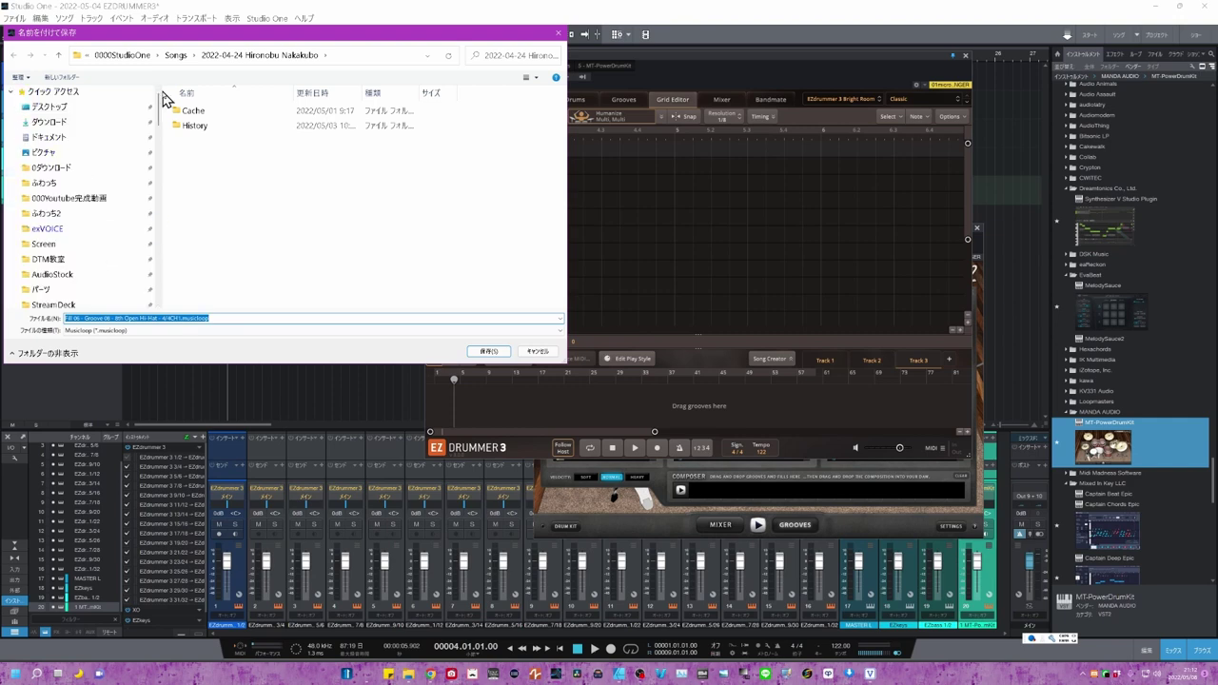
{"action": "left_click", "coordinate": [100, 114]}
{"action": "left_click", "coordinate": [285, 330]}
{"action": "left_click", "coordinate": [152, 343]}
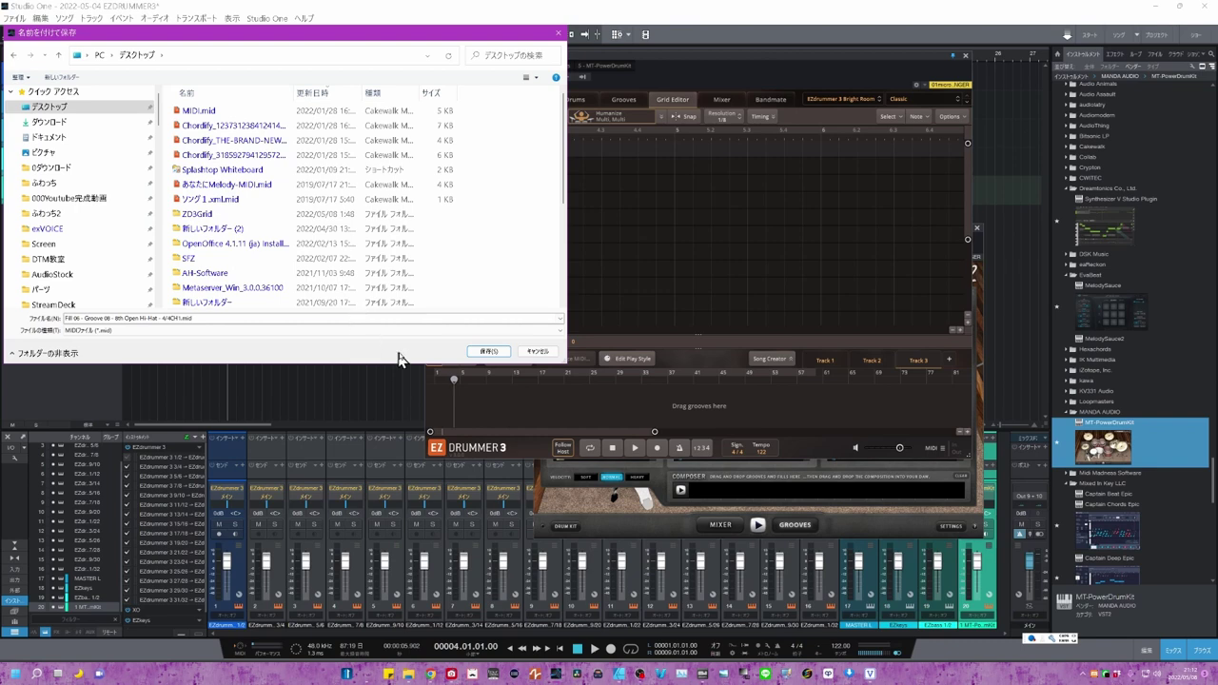
{"action": "key", "text": "Return"}
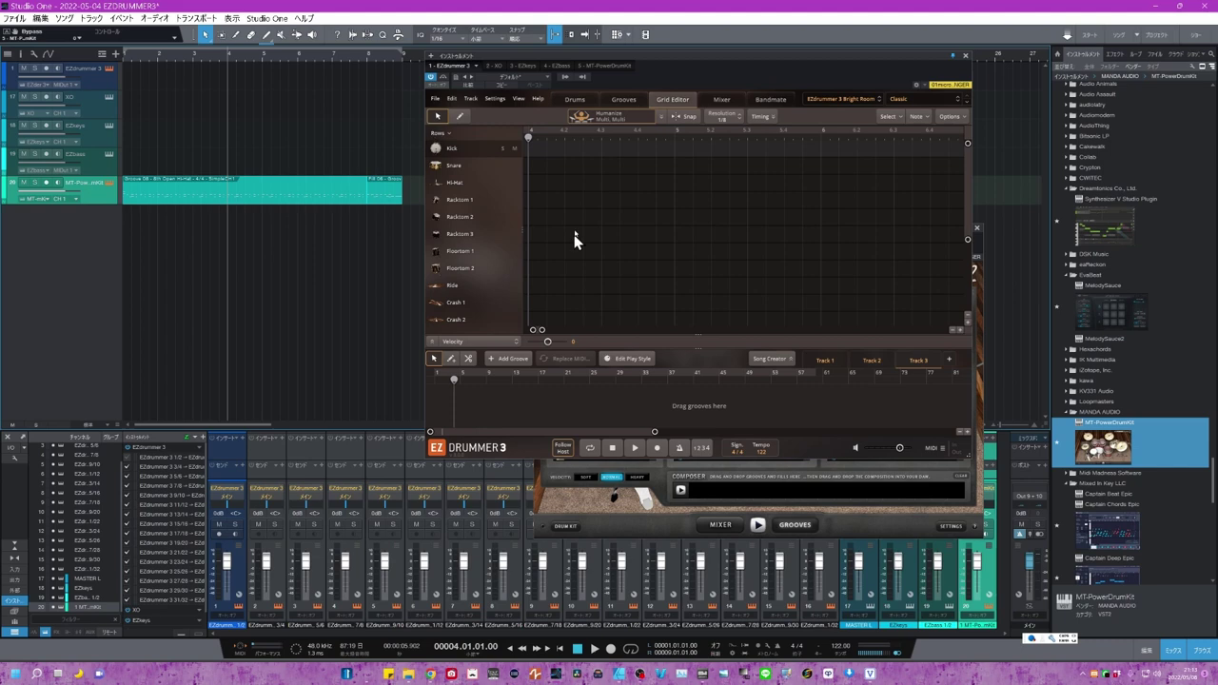
Import Fill 06.mid from the Desktop into the EZdrummer 3 song track at bar 1.
{"action": "left_click", "coordinate": [434, 99]}
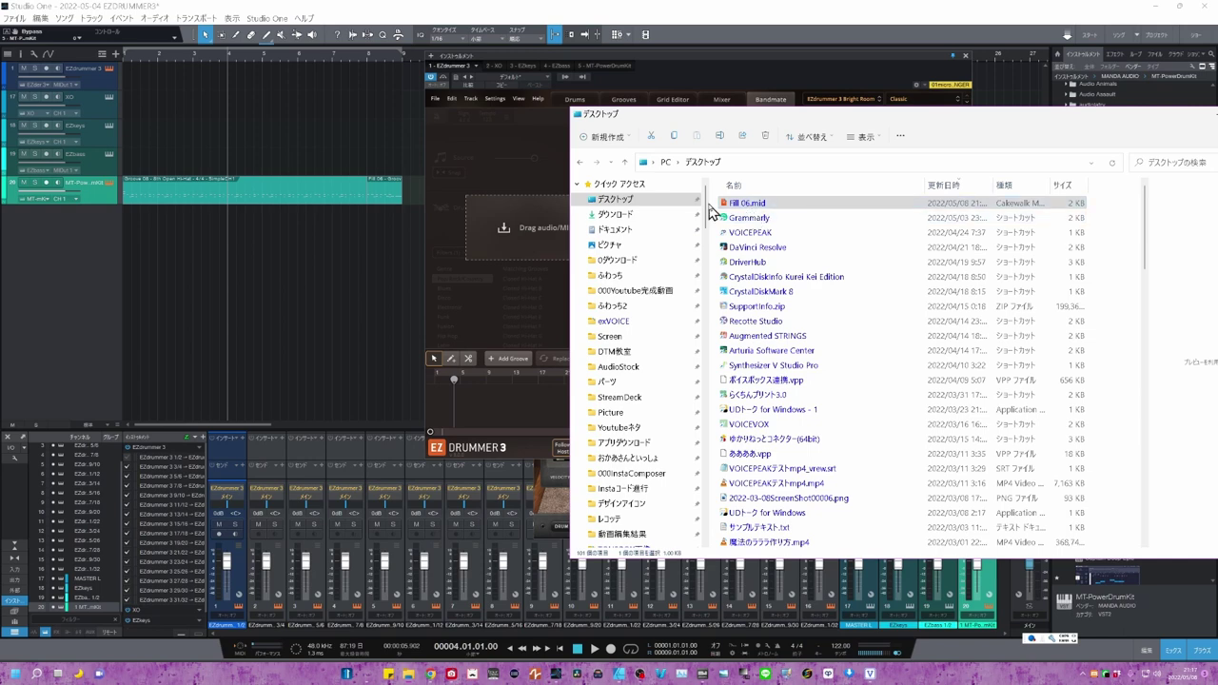
{"action": "left_click", "coordinate": [749, 204]}
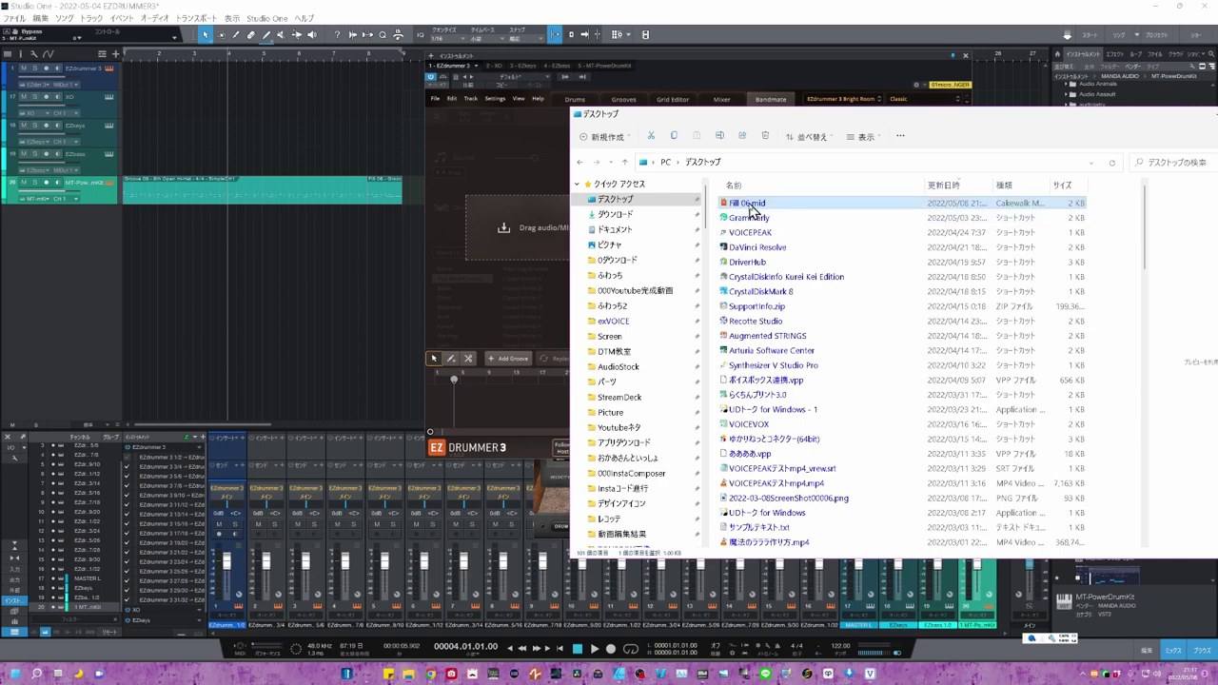
{"action": "left_click_drag", "start_coordinate": [750, 208], "coordinate": [455, 408]}
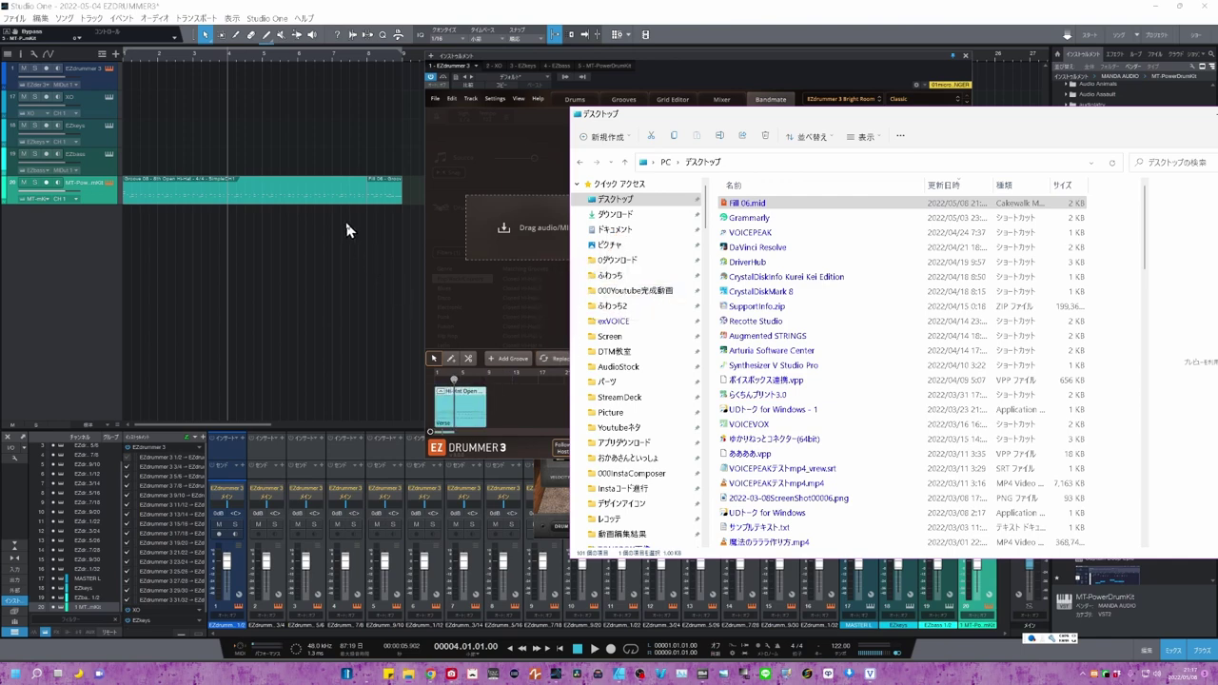
{"action": "mouse_move", "coordinate": [441, 397]}
{"action": "left_click", "coordinate": [495, 407]}
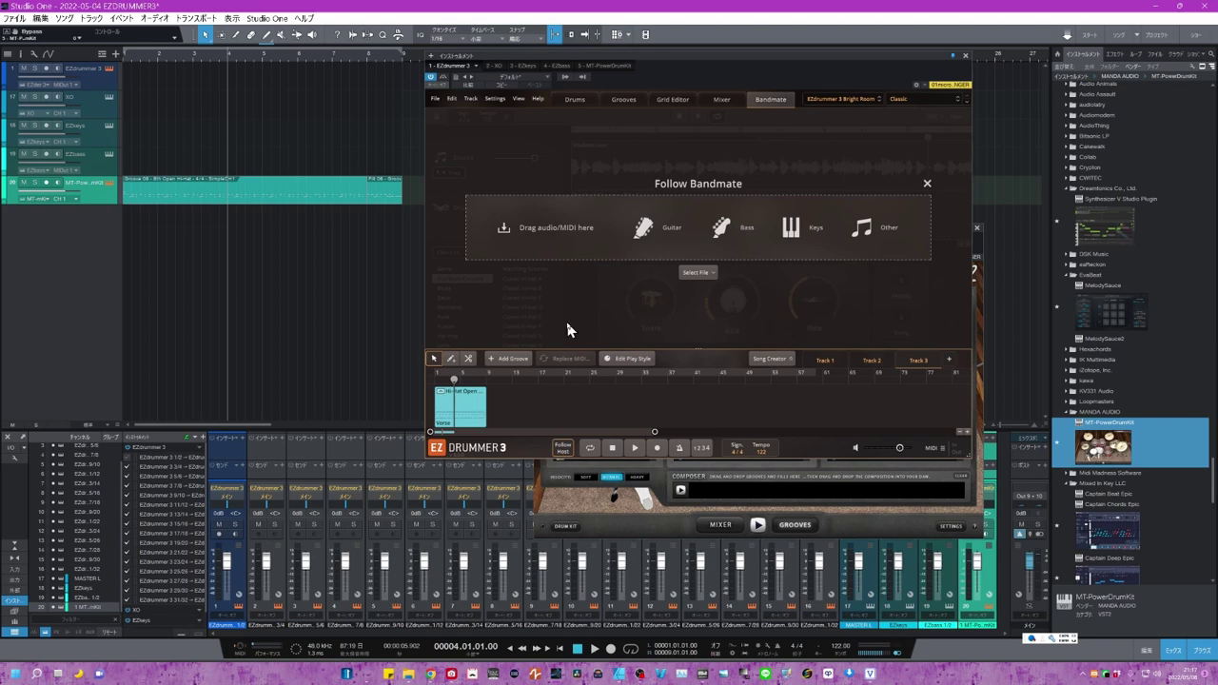
Show the imported block in the Grid Editor and play it from the start with looping on, stopping after a short listen.
{"action": "left_click", "coordinate": [672, 103]}
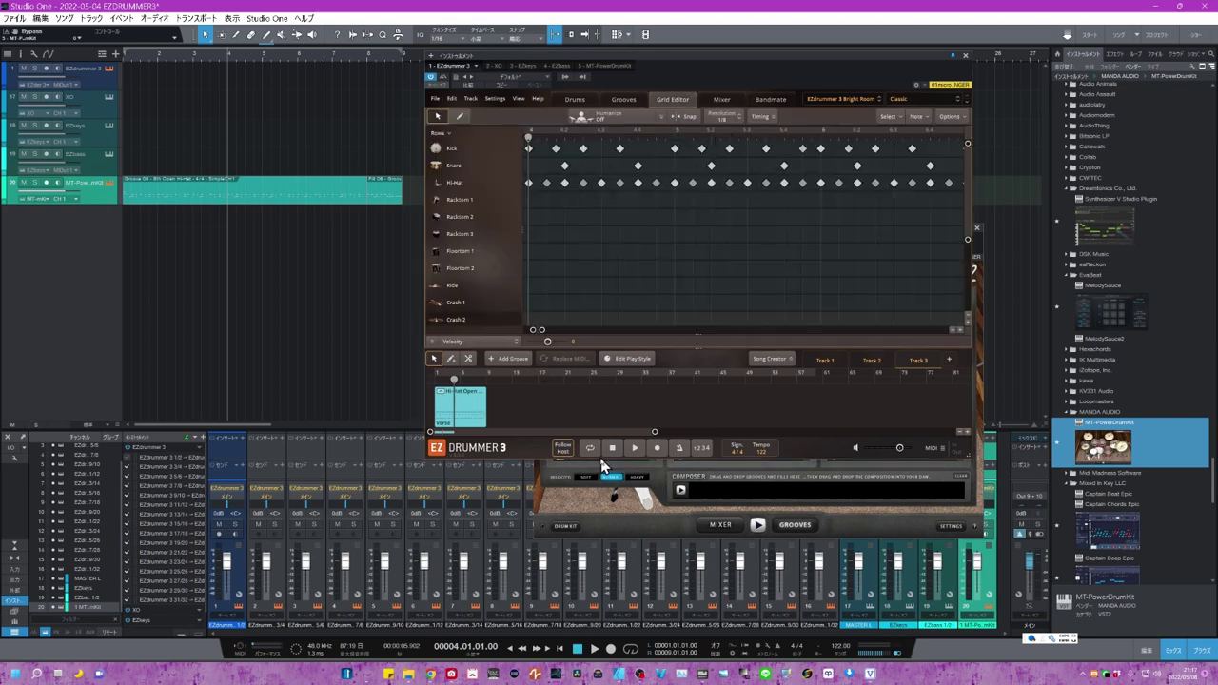
{"action": "left_click", "coordinate": [443, 374]}
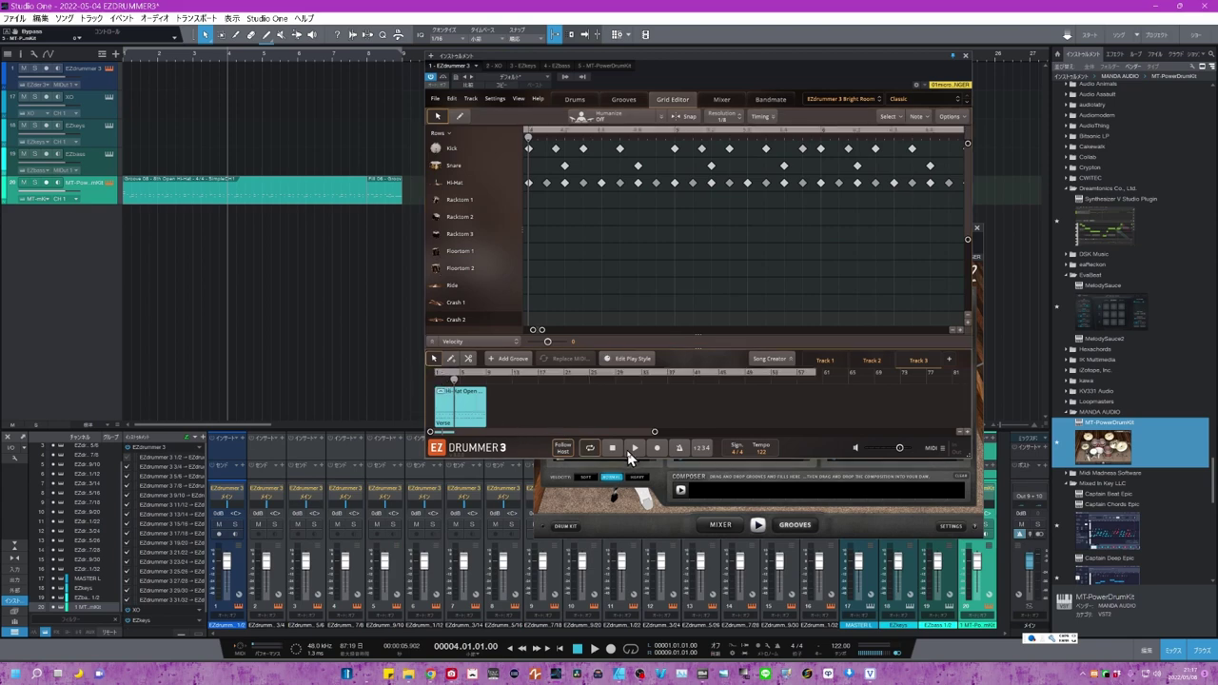
{"action": "left_click", "coordinate": [462, 402]}
{"action": "left_click", "coordinate": [633, 454]}
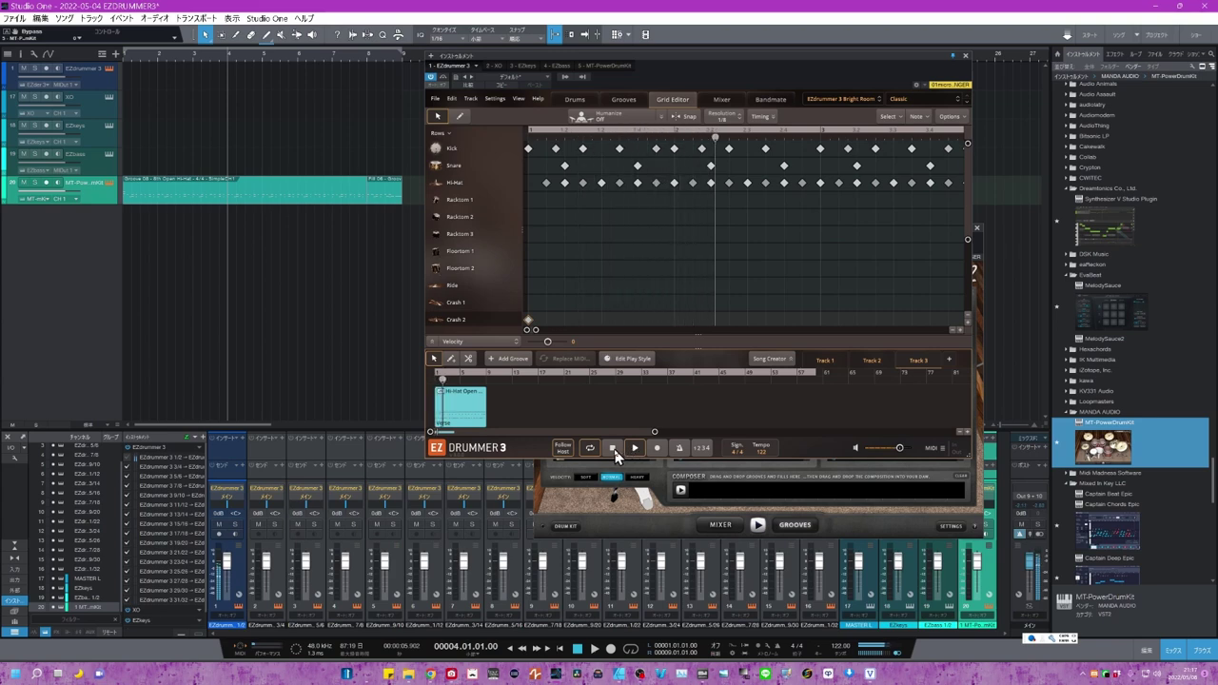
{"action": "left_click", "coordinate": [614, 453]}
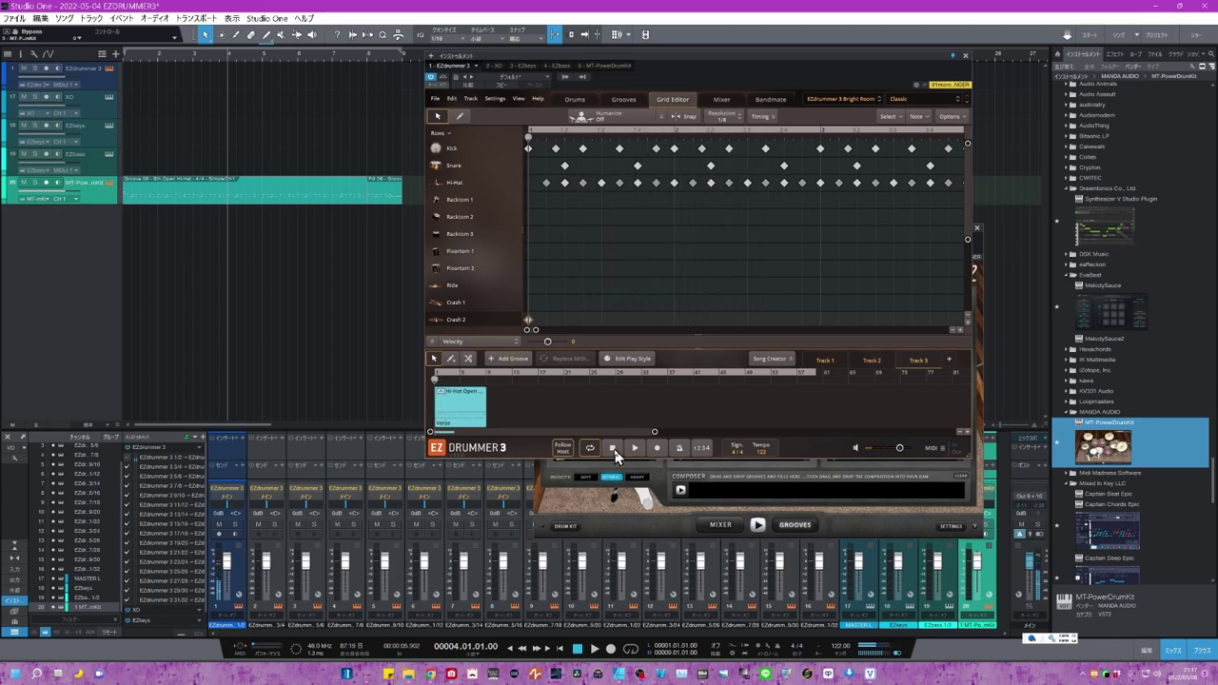
Enlarge the EZdrummer 3 window and display the Velocity lane below the grid.
{"action": "left_click", "coordinate": [970, 486]}
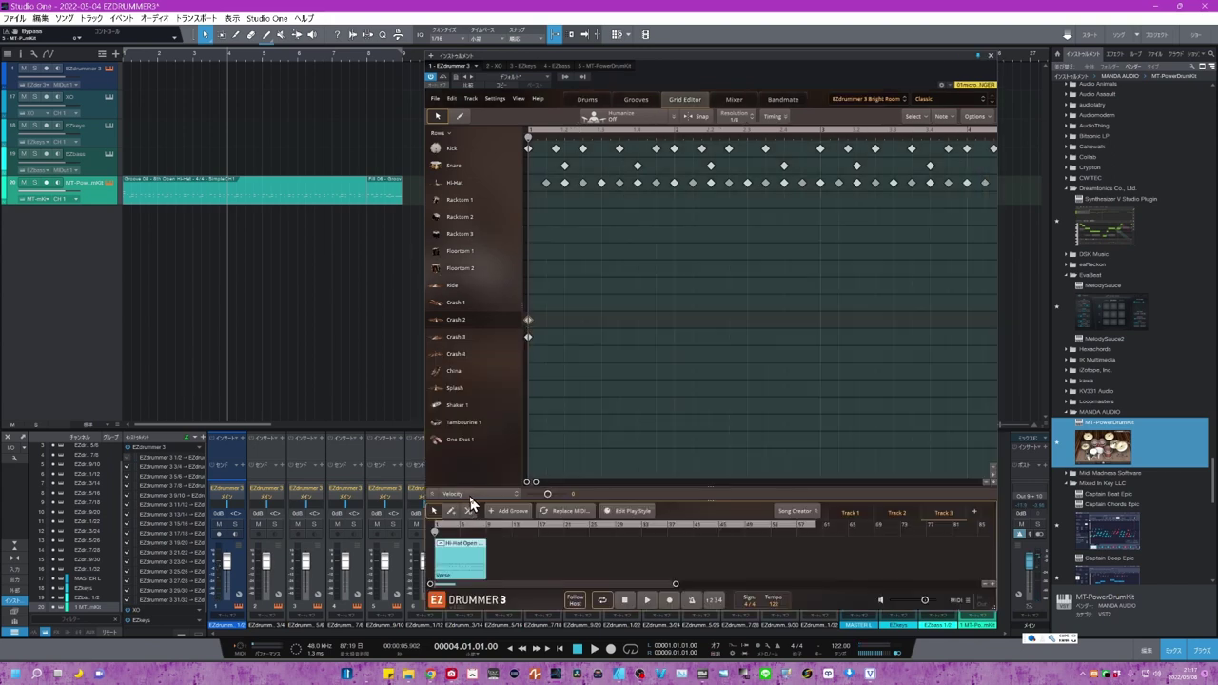
{"action": "left_click", "coordinate": [471, 500]}
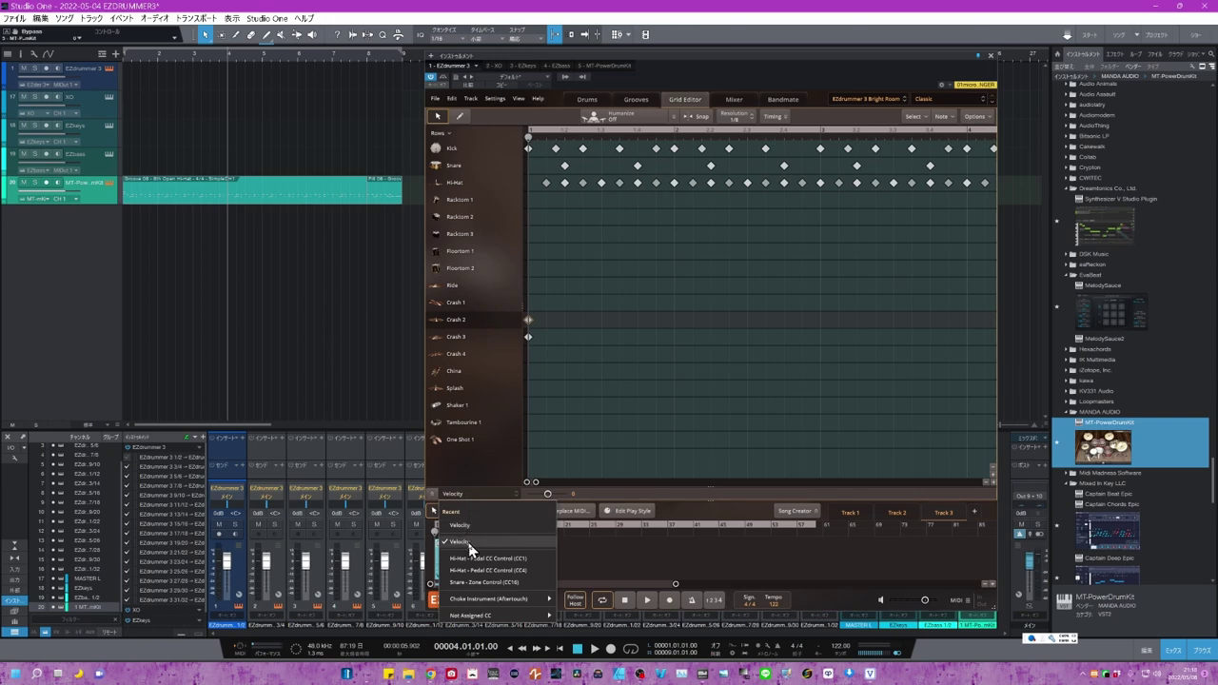
{"action": "left_click", "coordinate": [469, 545]}
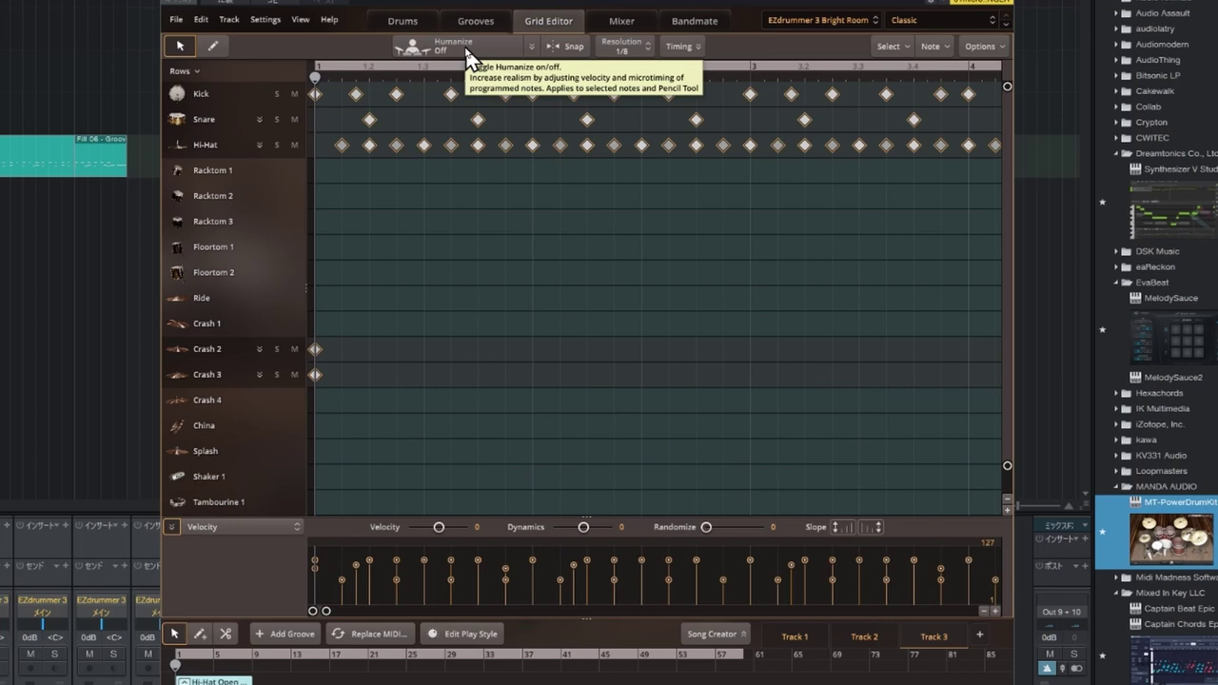
Humanize the notes with Normal, Regular, and set the velocity controls to Velocity 10, Dynamics 13 and Randomize 25.
{"action": "left_click", "coordinate": [466, 57]}
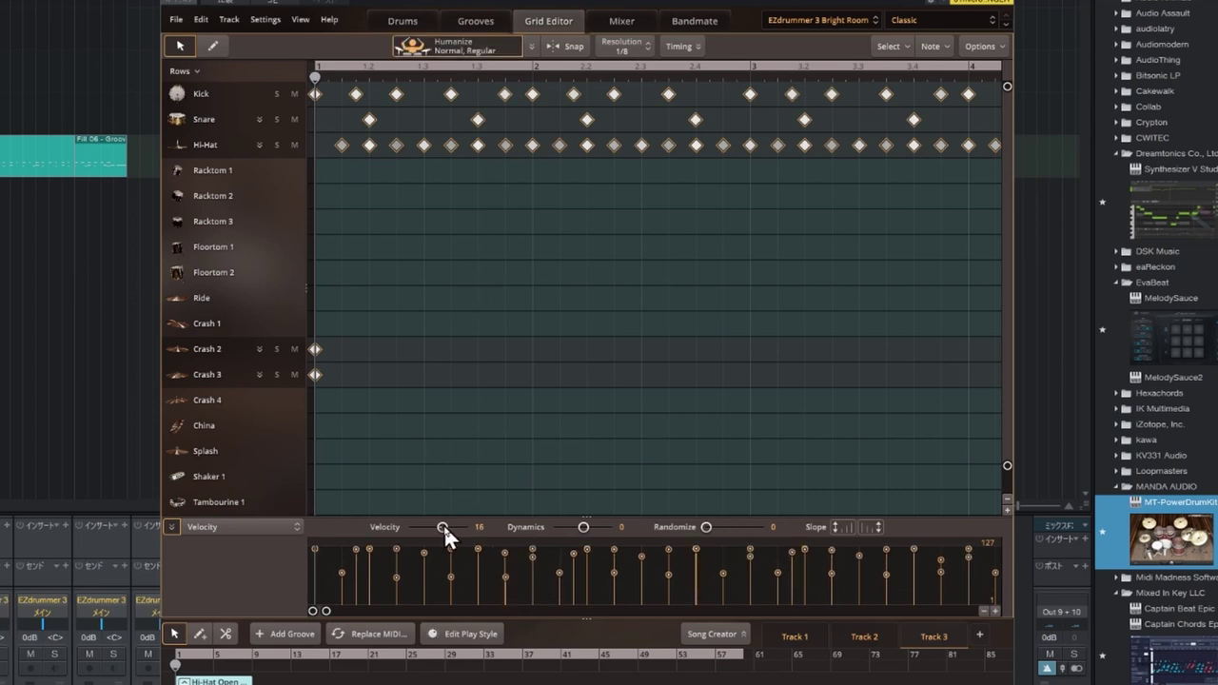
{"action": "left_click_drag", "start_coordinate": [443, 524], "coordinate": [444, 527]}
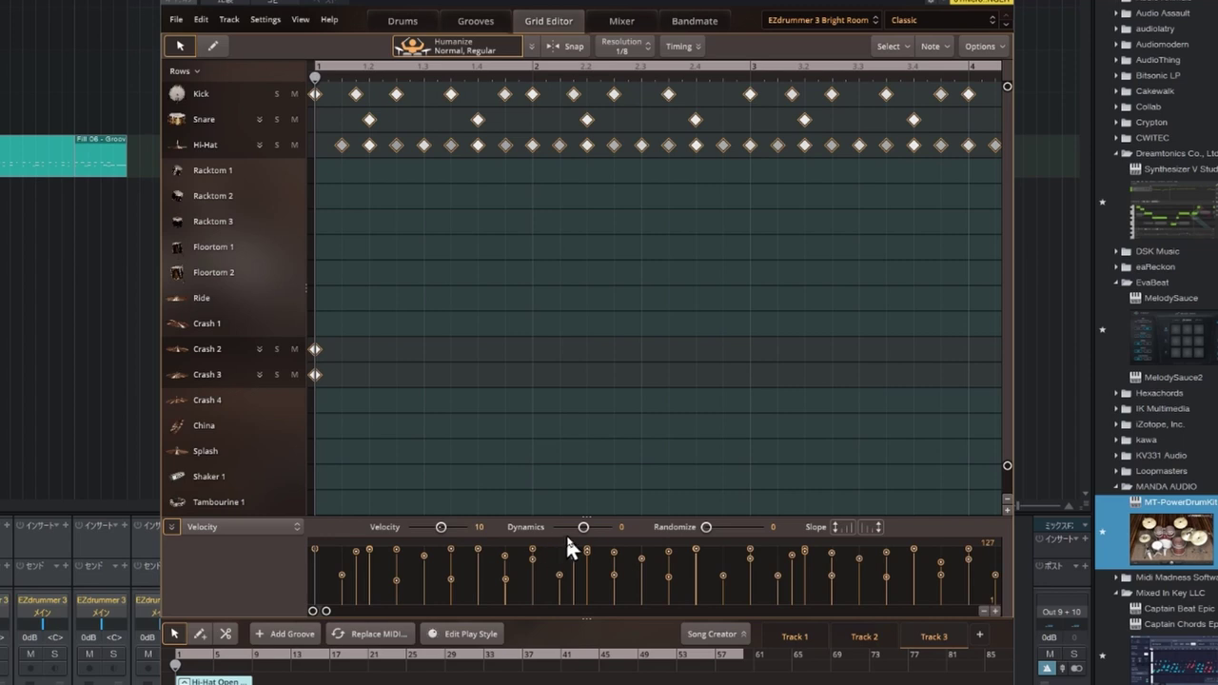
{"action": "left_click_drag", "start_coordinate": [580, 529], "coordinate": [583, 528]}
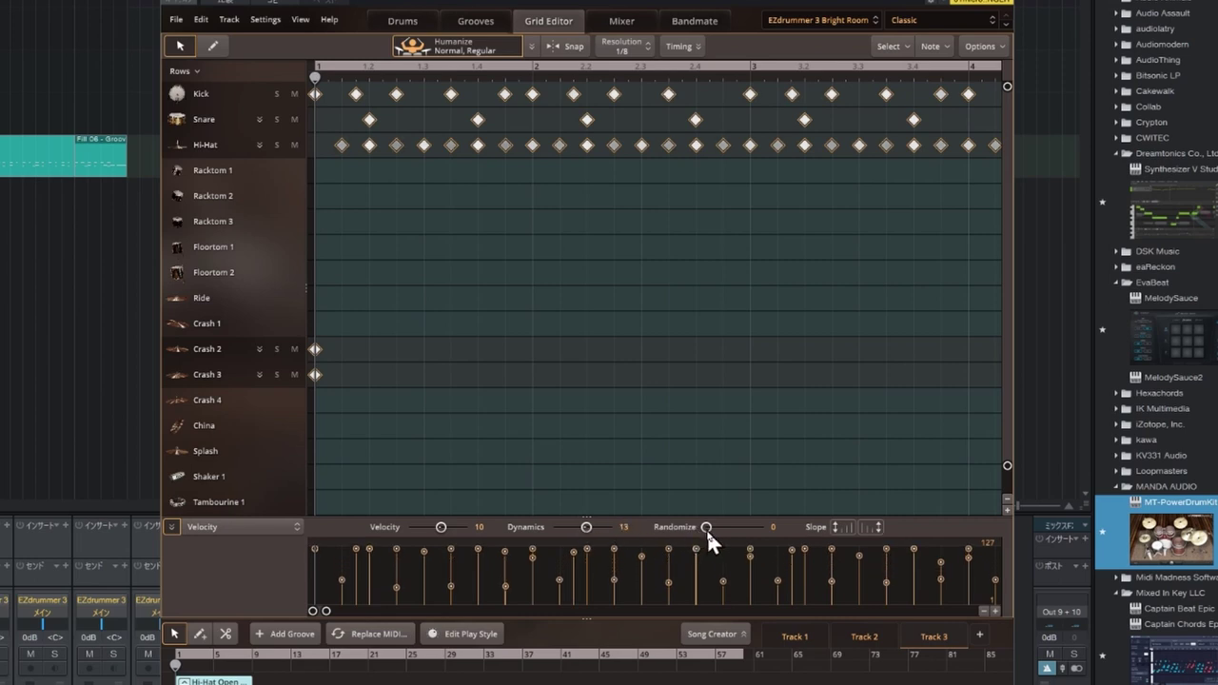
{"action": "mouse_move", "coordinate": [707, 529]}
{"action": "left_mouse_down"}
{"action": "mouse_move", "coordinate": [732, 534]}
{"action": "mouse_move", "coordinate": [717, 536]}
{"action": "left_mouse_up"}
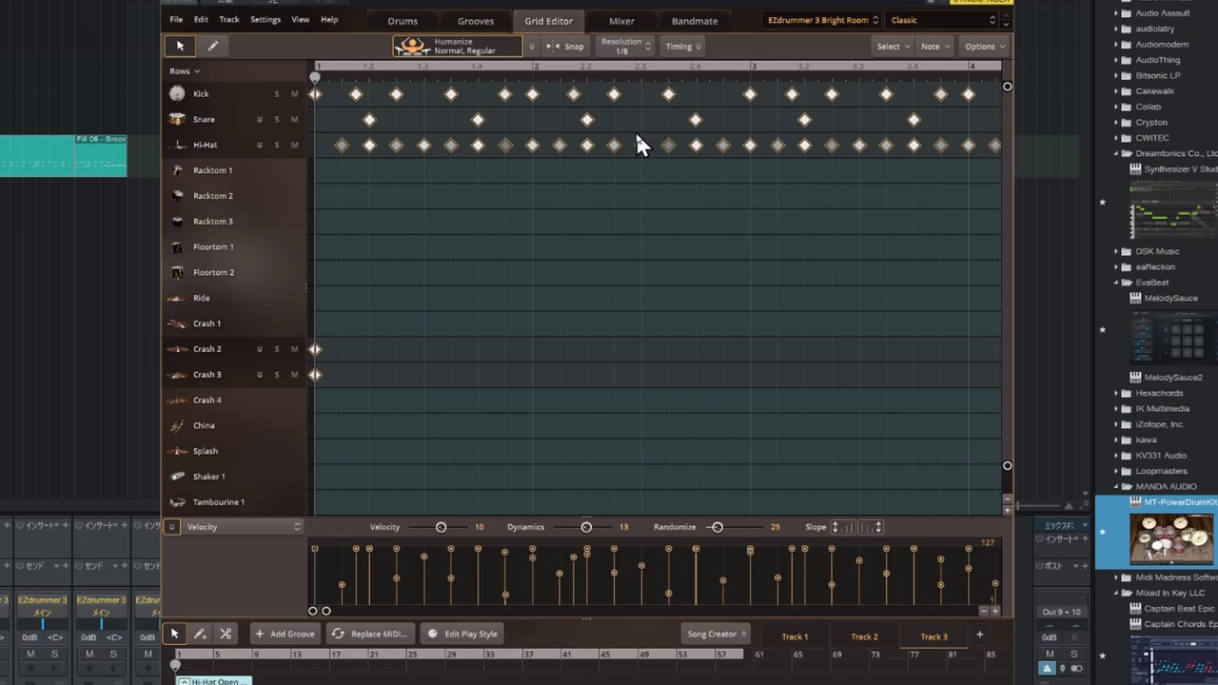
Try a timing Swing of -16 and a timing Randomize of 23 on the notes, and switch Humanize back on.
{"action": "left_click", "coordinate": [678, 45]}
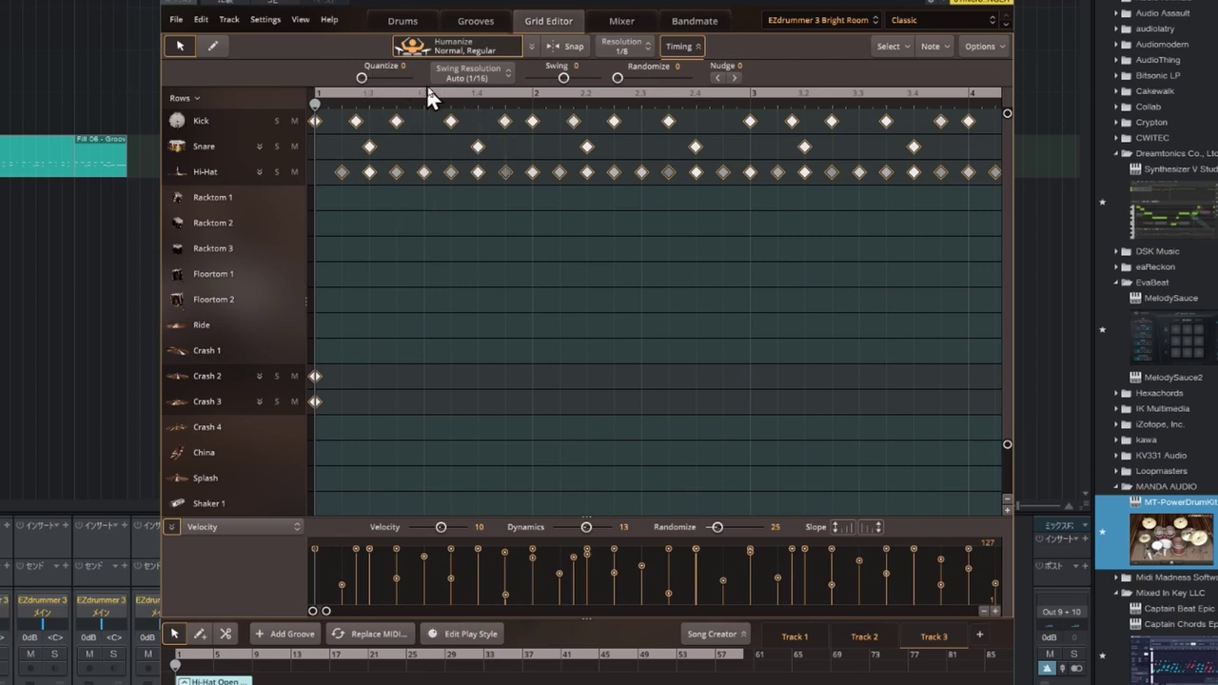
{"action": "left_click_drag", "start_coordinate": [564, 81], "coordinate": [607, 89]}
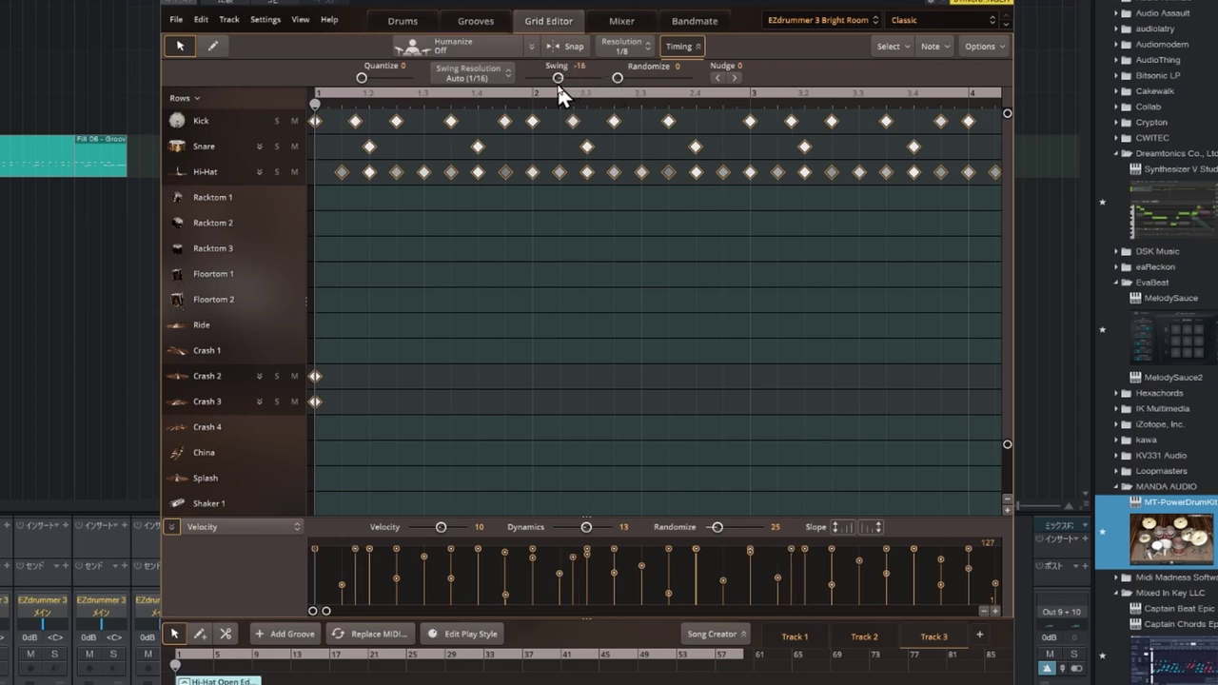
{"action": "left_click_drag", "start_coordinate": [600, 78], "coordinate": [639, 84]}
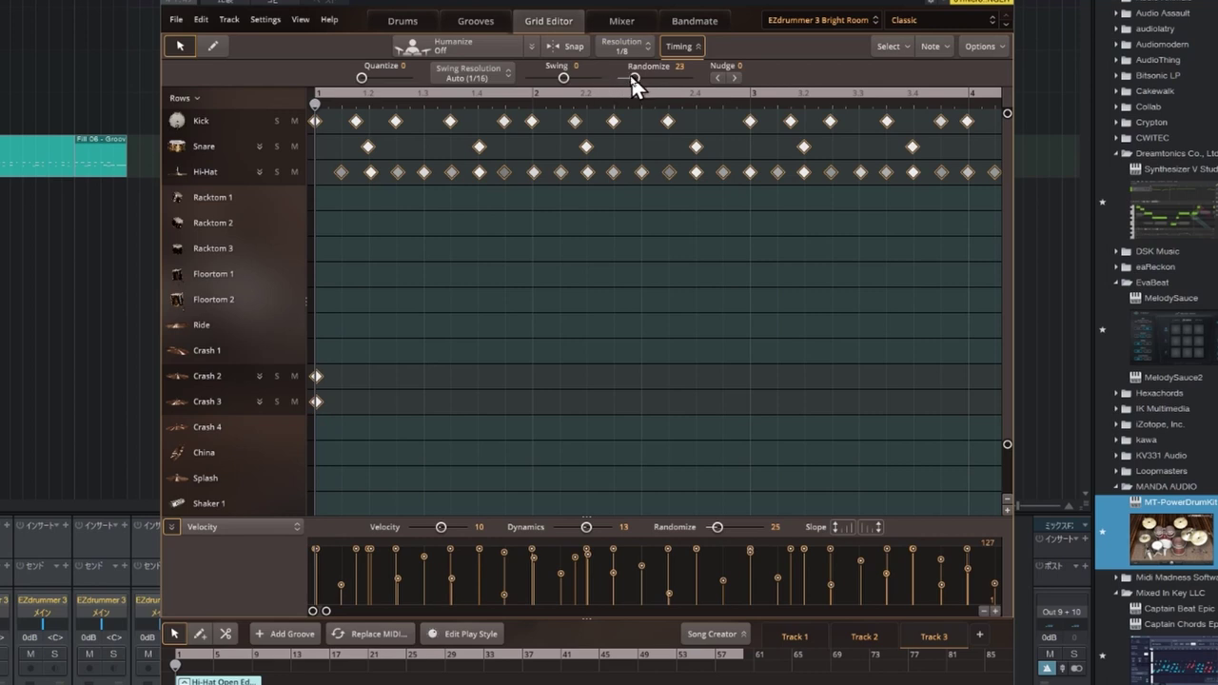
{"action": "left_click", "coordinate": [457, 43]}
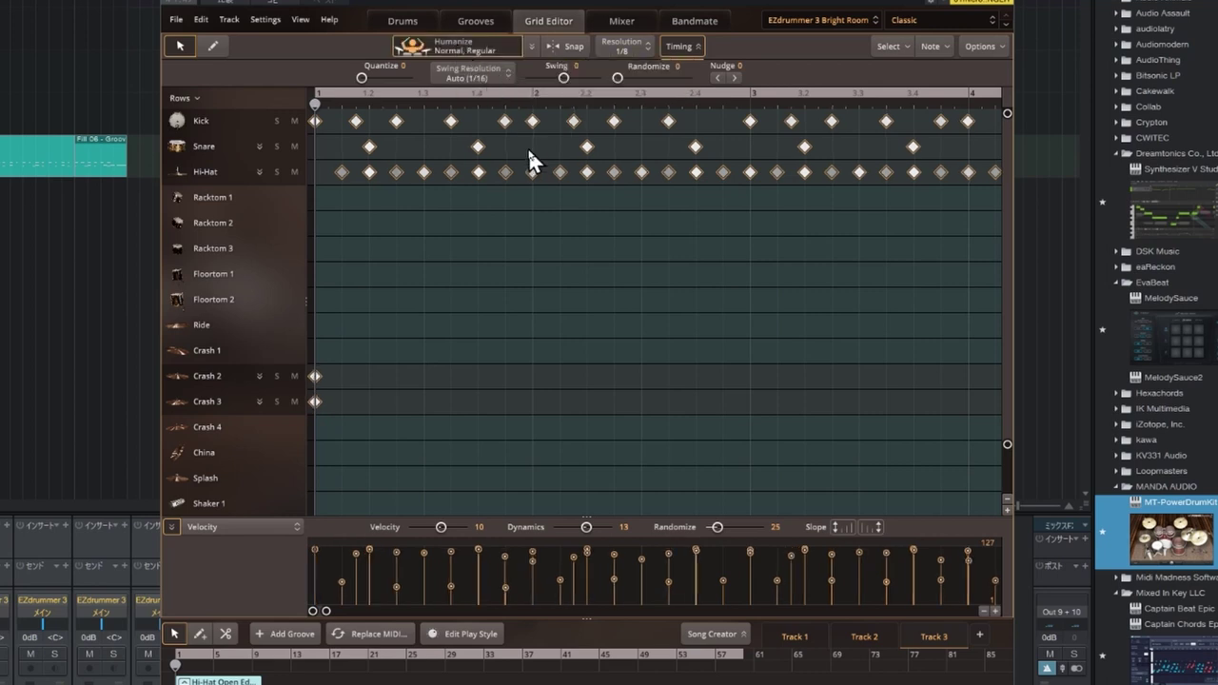